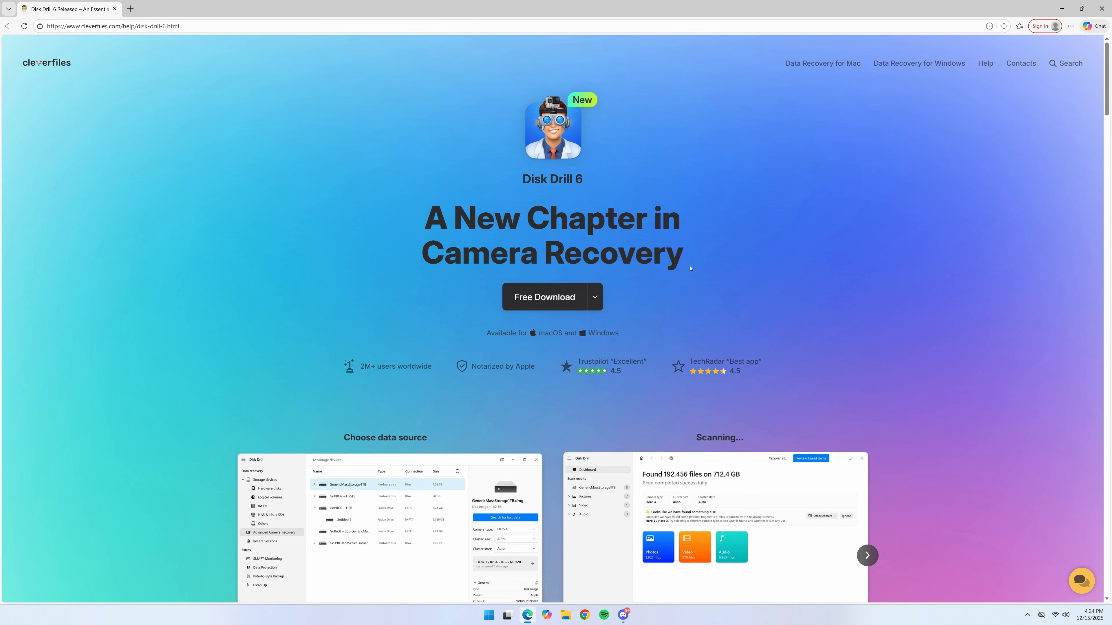
- Download Disk Drill for Windows and run the downloaded disk-drill-win.exe installer
click(541, 307)
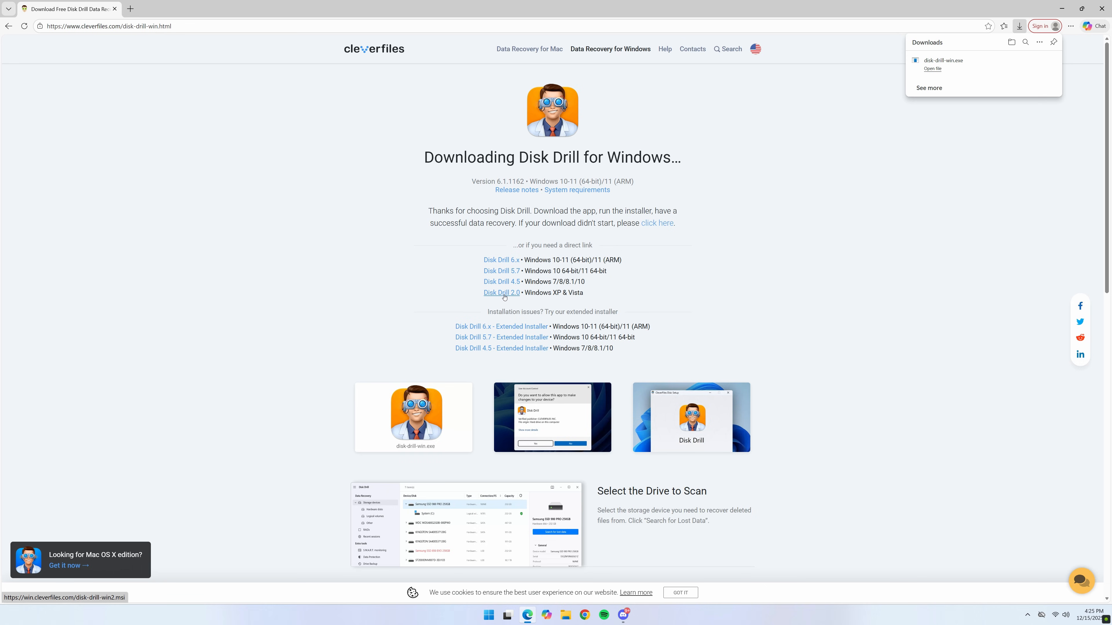
click(978, 68)
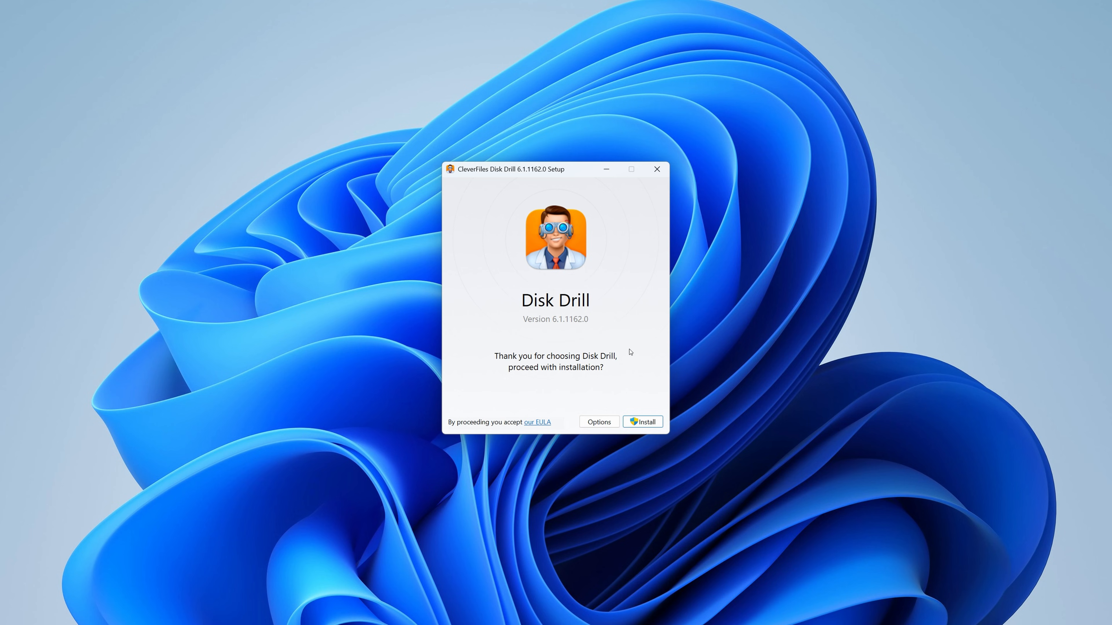
- Install Disk Drill in the default folder C:\Program Files\CleverFiles\Disk Drill and allow the installer to make changes to the device
click(606, 422)
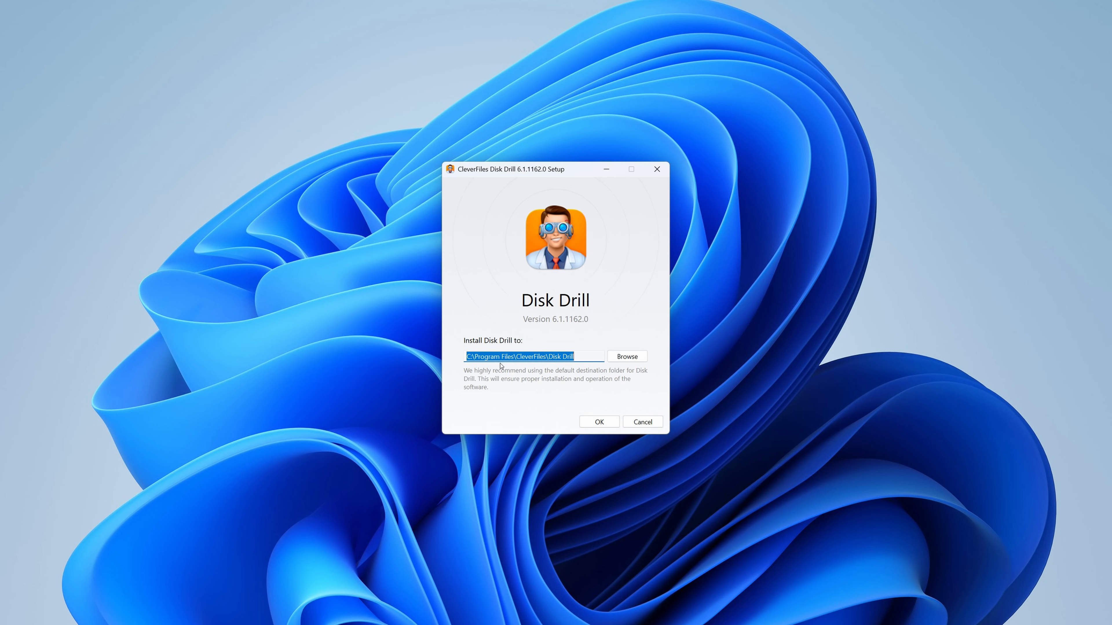
click(615, 359)
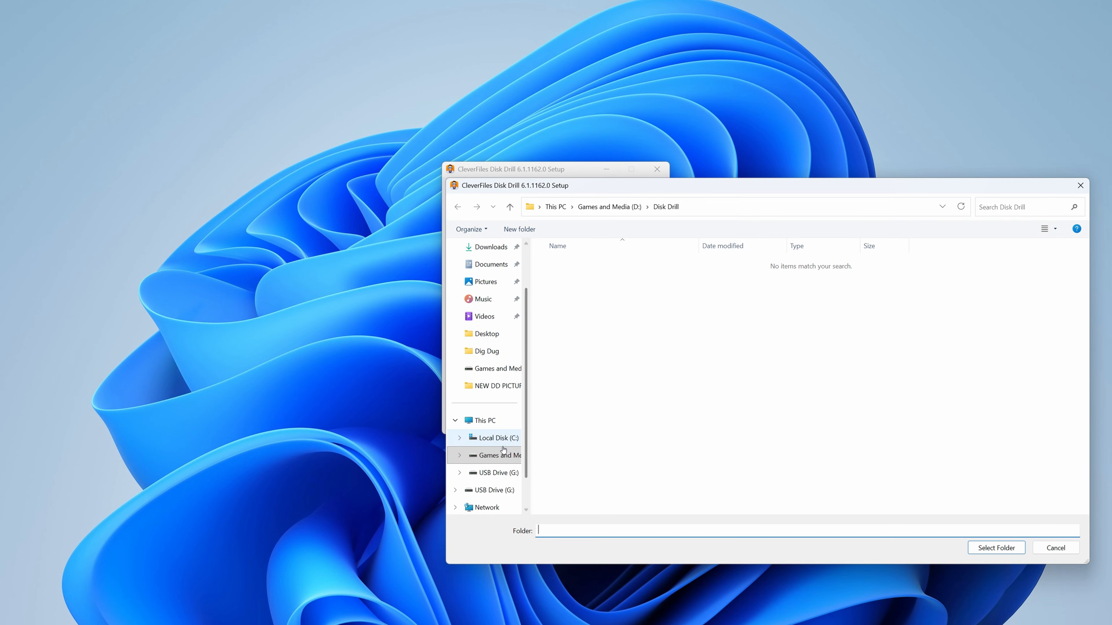
drag(529, 464, 615, 464)
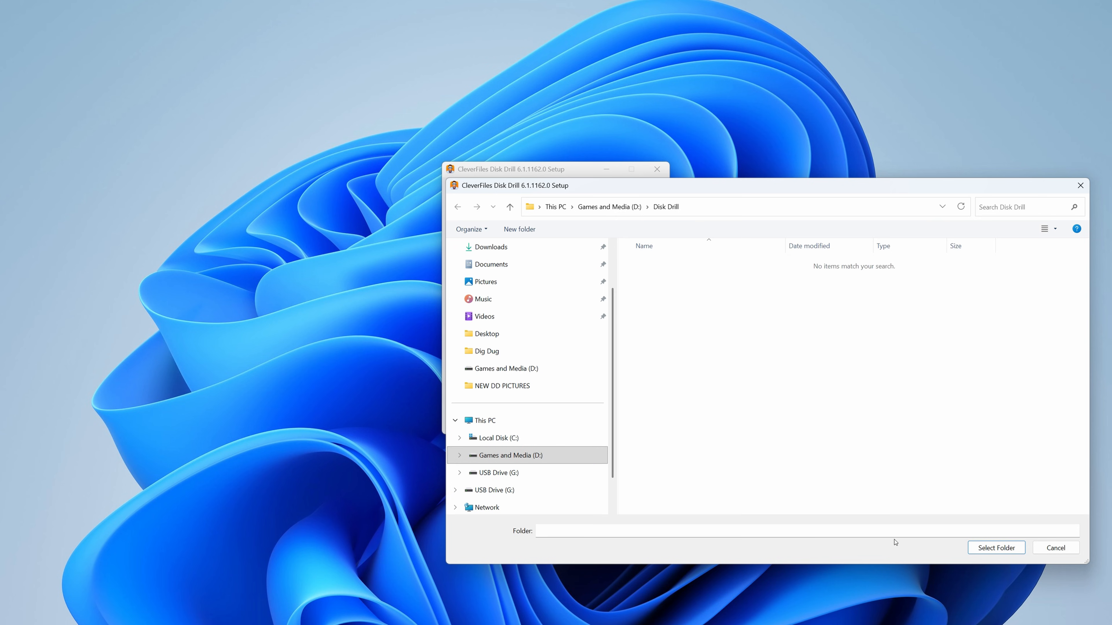
click(1038, 551)
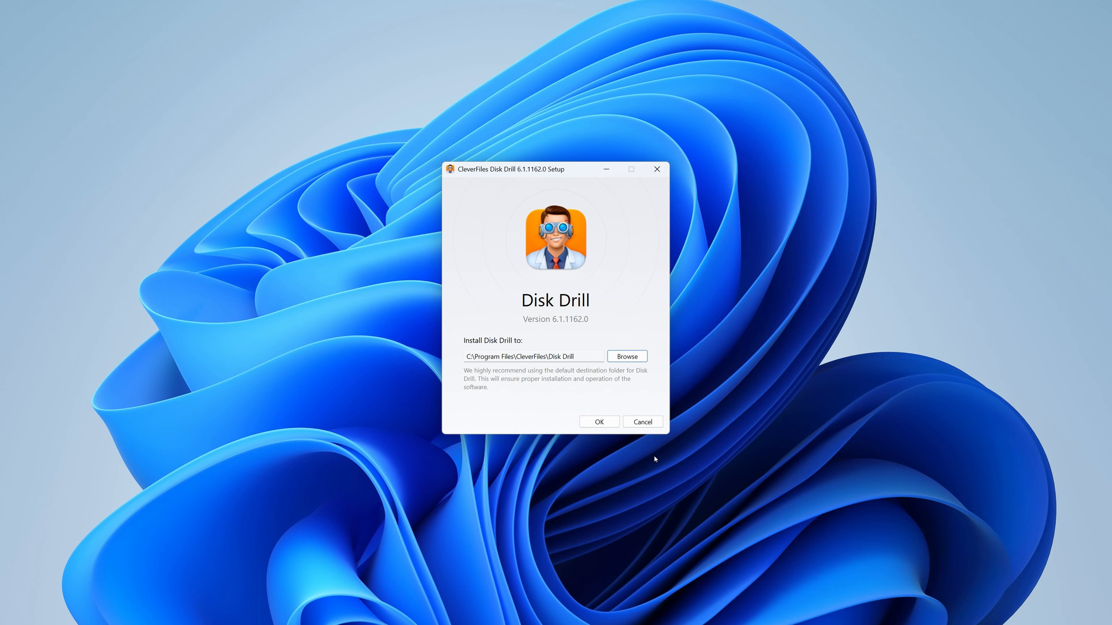
click(605, 425)
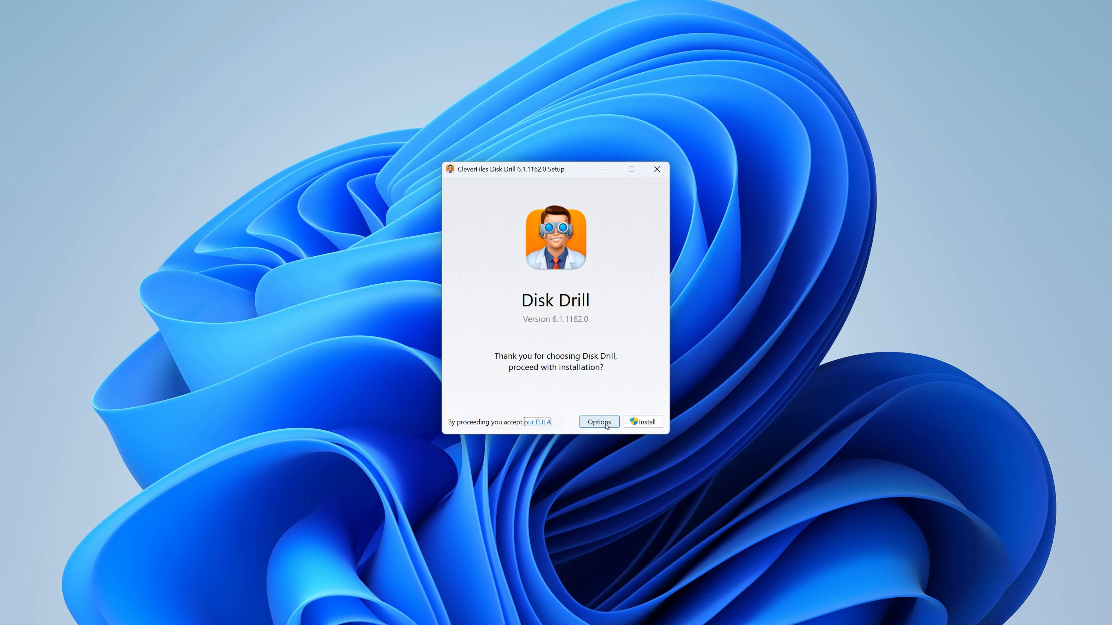
click(644, 423)
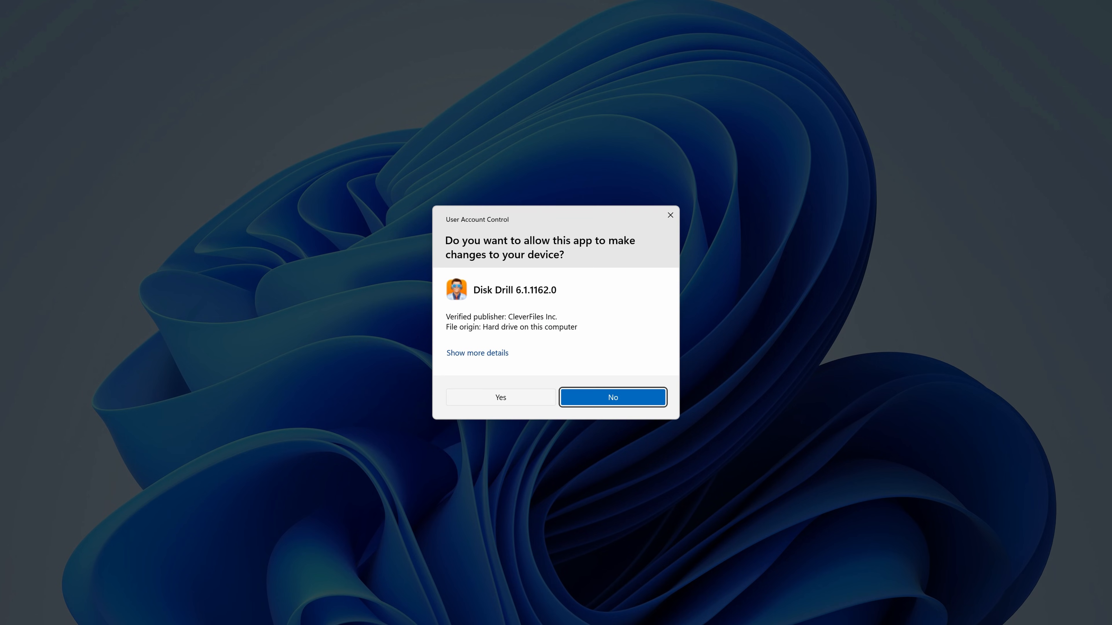
click(501, 397)
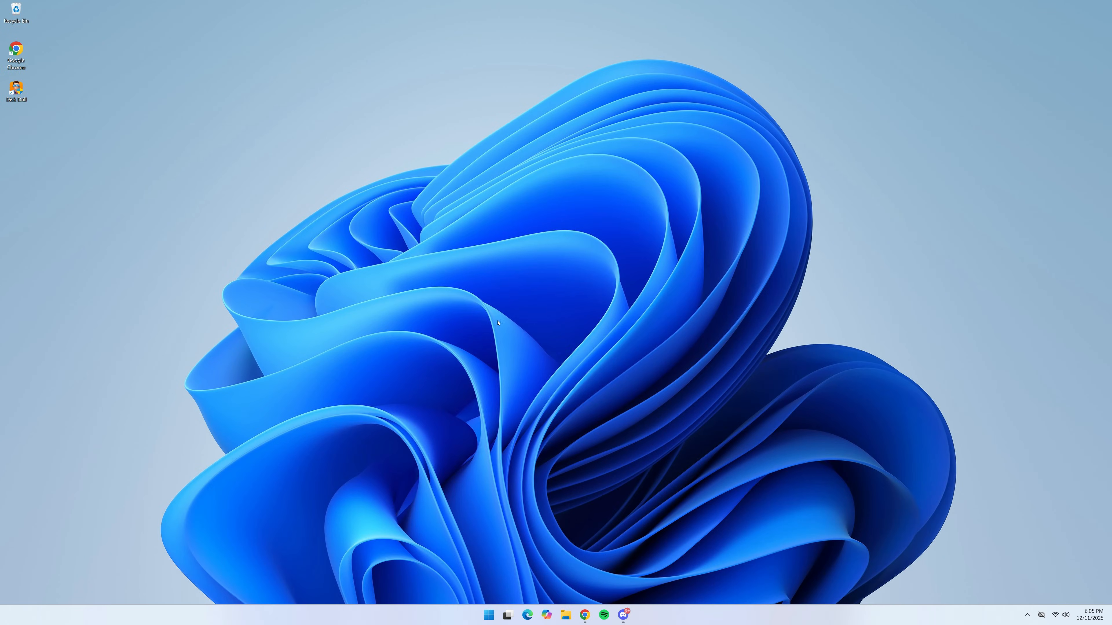
- Launch Disk Drill from the desktop, allowing it to make changes to the device and access public and private networks
double_click(14, 93)
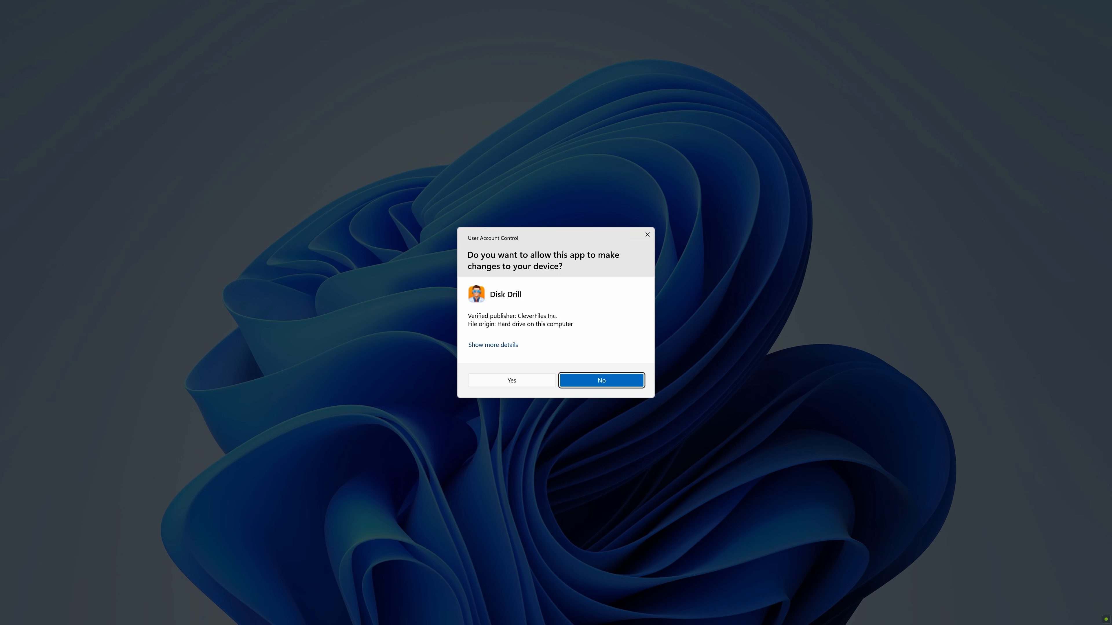
click(516, 381)
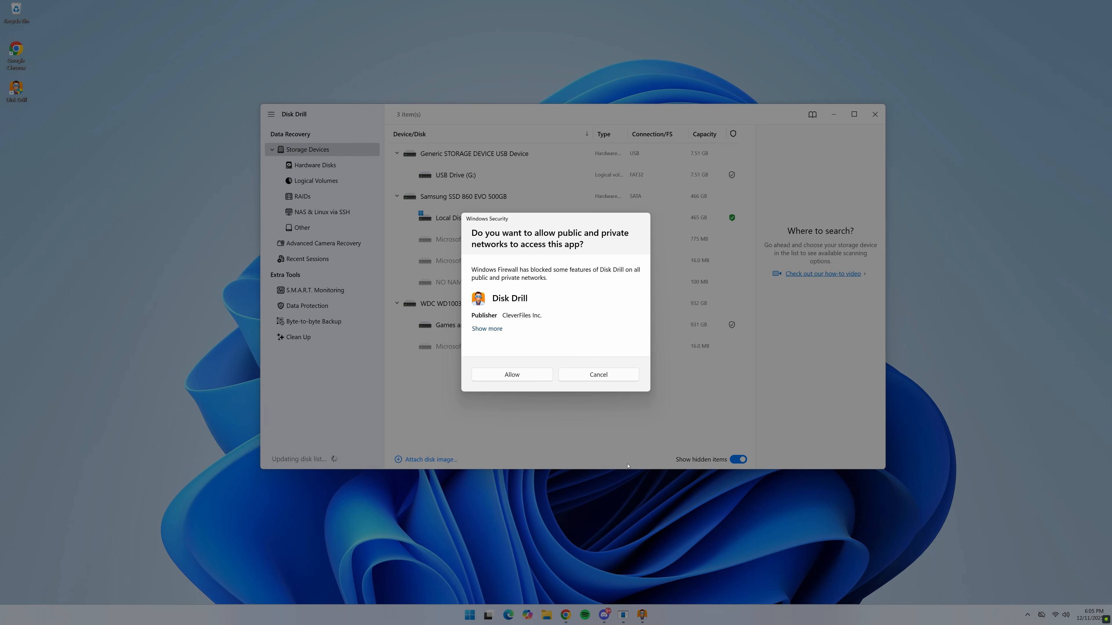
click(526, 379)
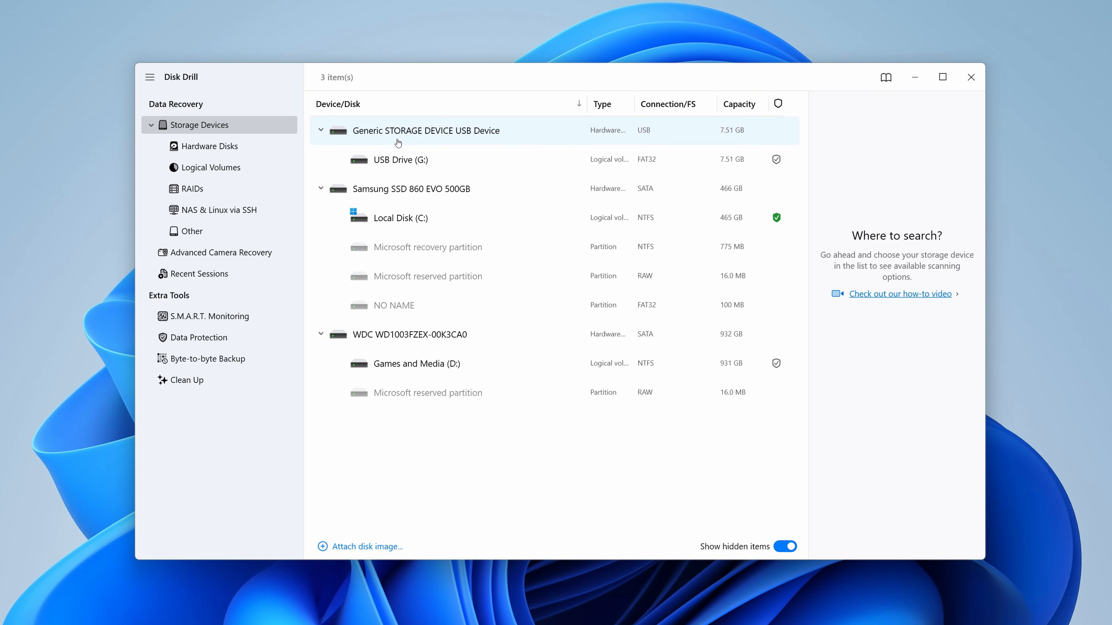
- Run a Universal Scan for lost data on the Generic STORAGE DEVICE USB Device and preview _MG_0004.JPG among the found pictures
click(389, 143)
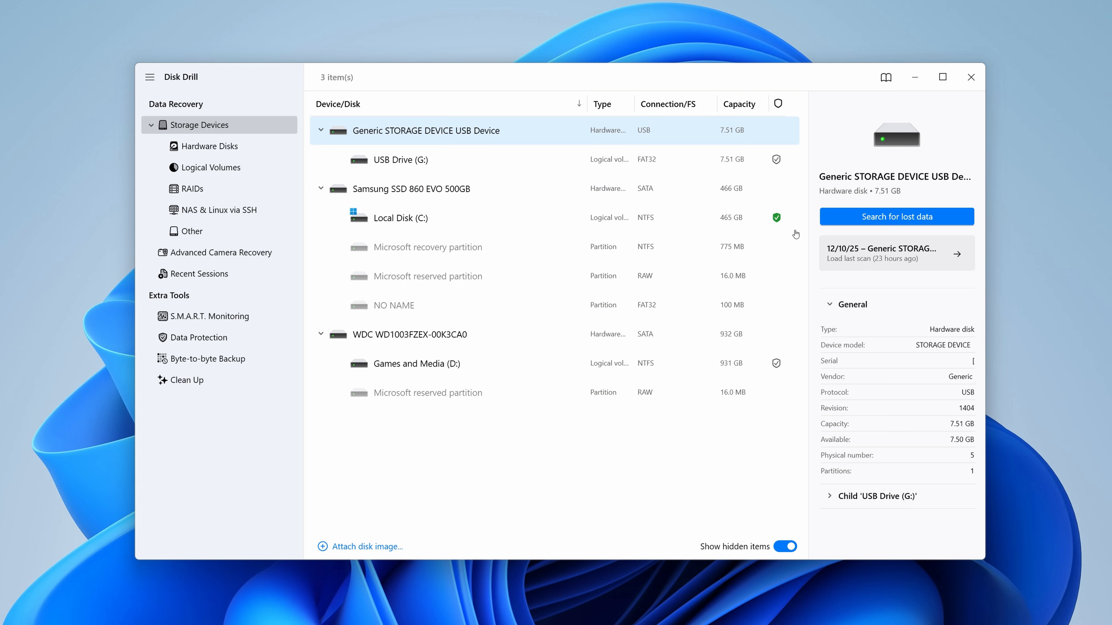
click(832, 224)
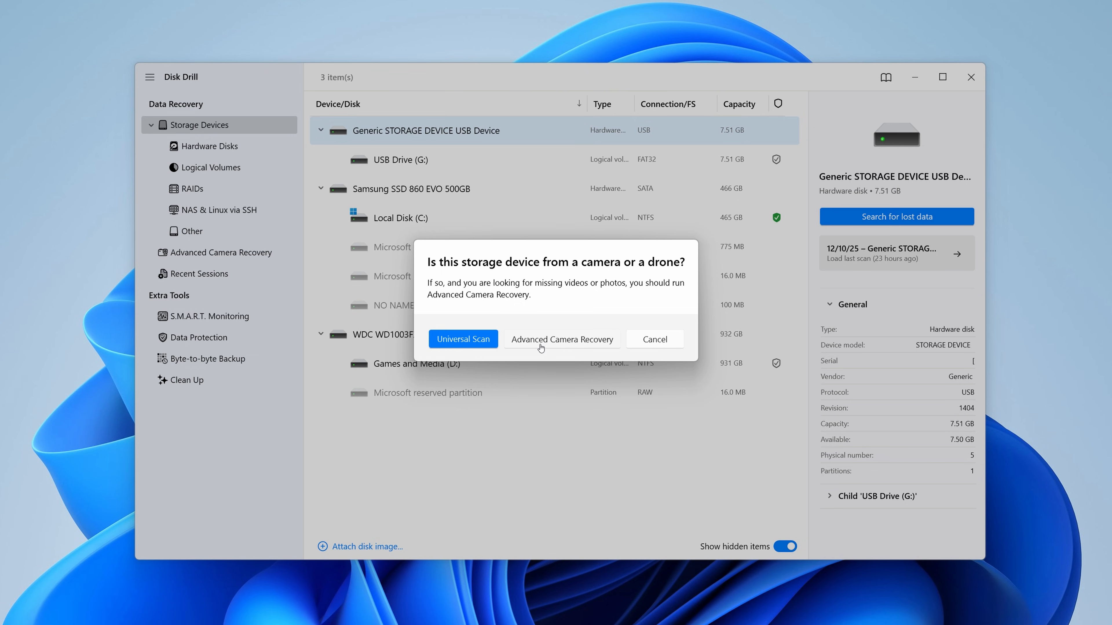
click(466, 345)
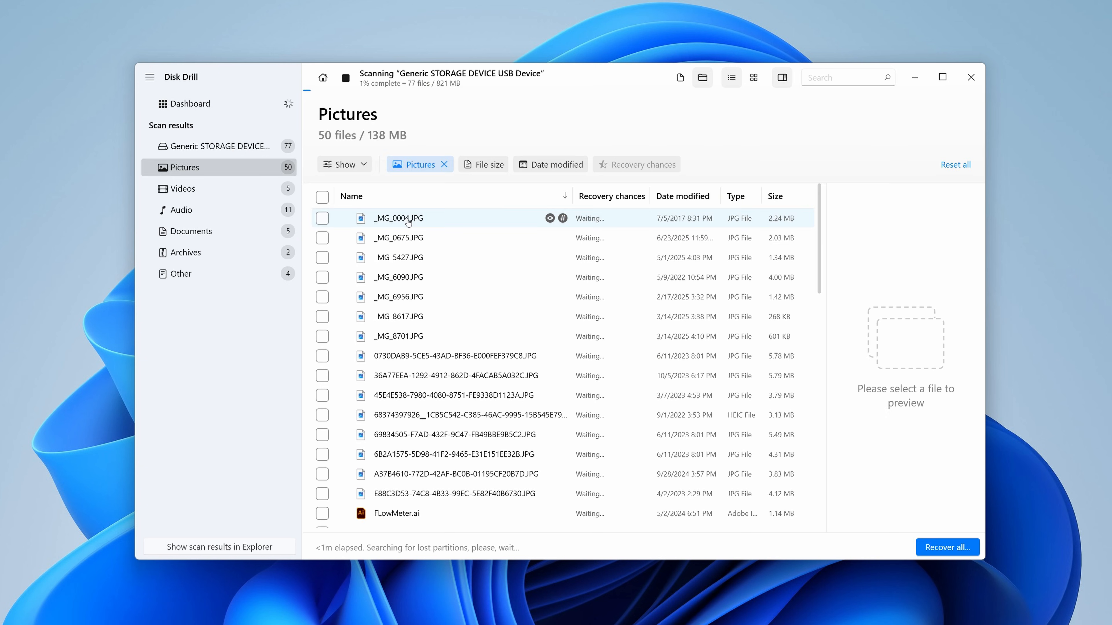
click(408, 223)
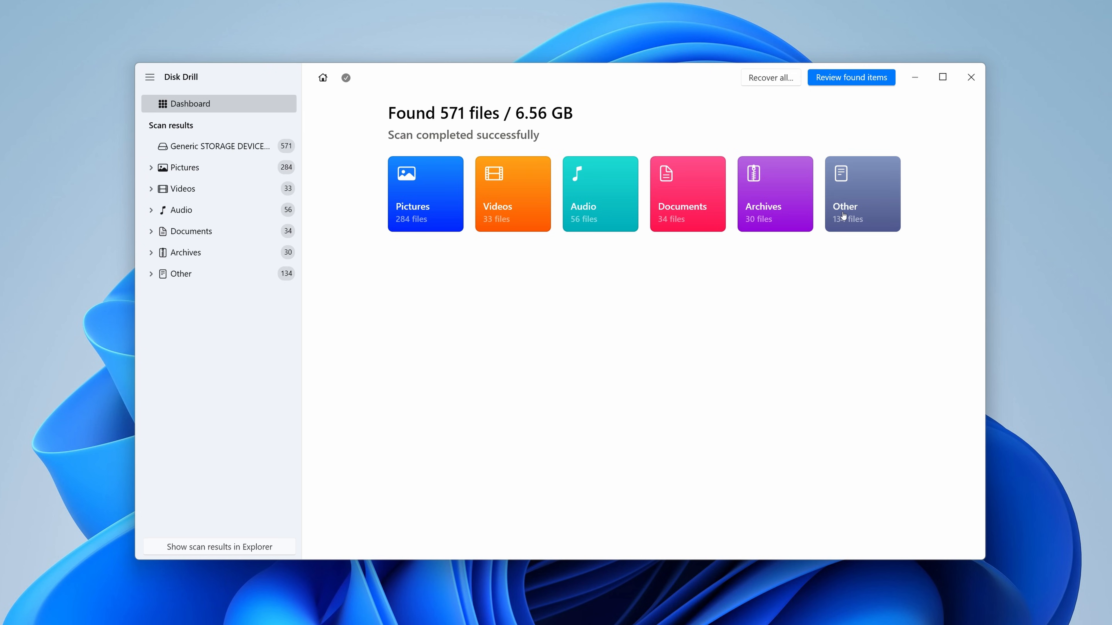
- Review the found items, expand the Generic STORAGE DEVICE USB Device folder under Deleted or lost, and show the files as icons
click(836, 84)
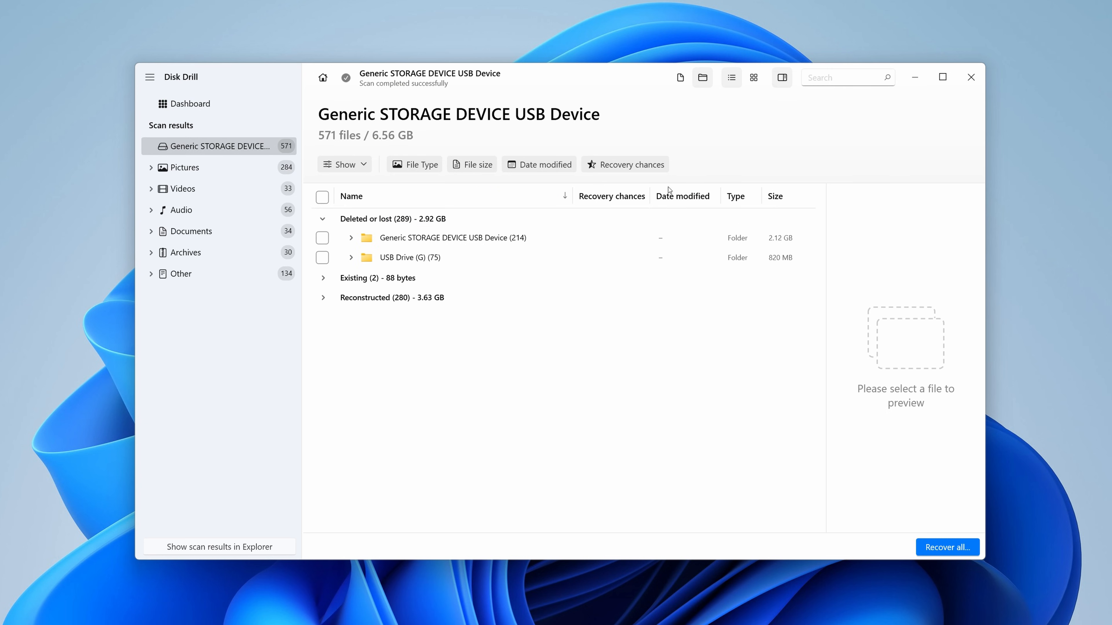
click(352, 240)
scroll(380, 296, down, 5)
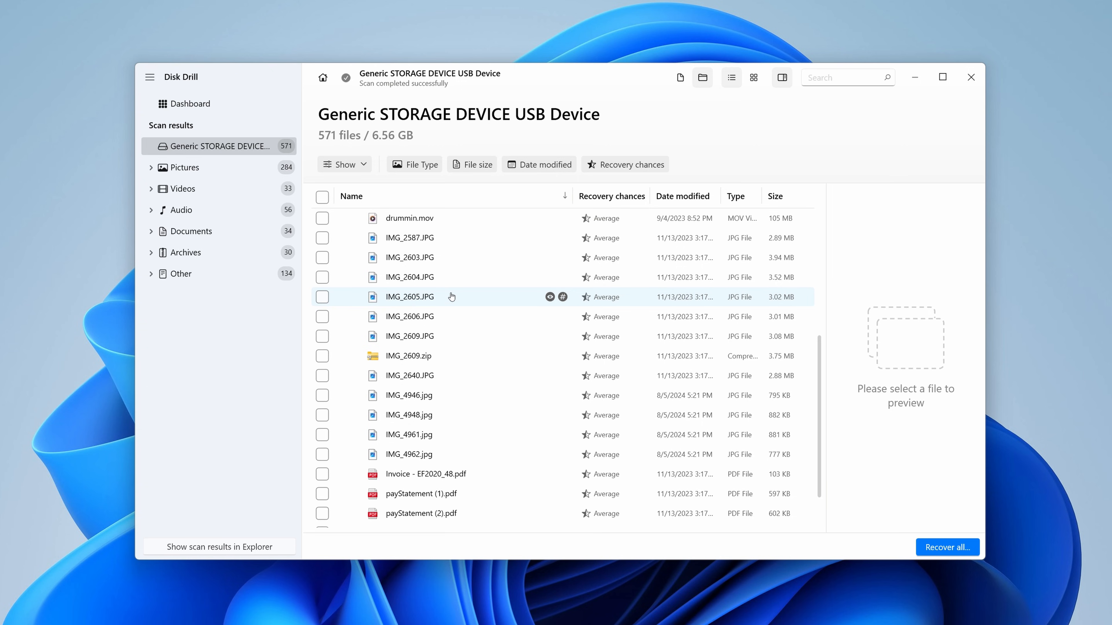
click(753, 81)
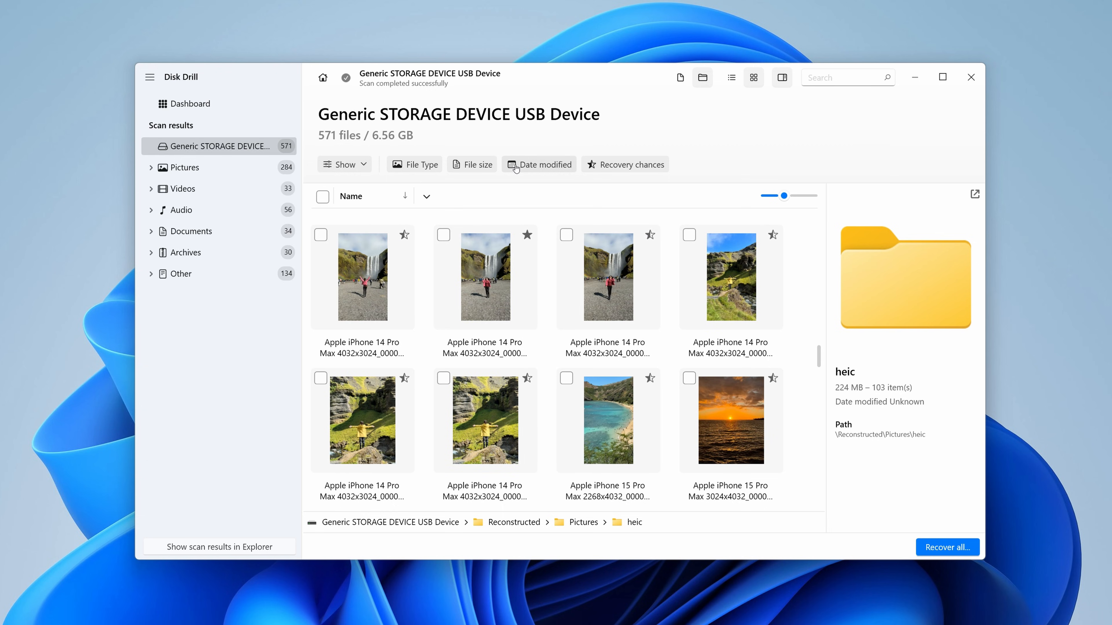
- Filter the found files to High and Average recovery chances and open an enlarged preview of Apple iPhone 14 4032x3024_000001.heic
click(591, 168)
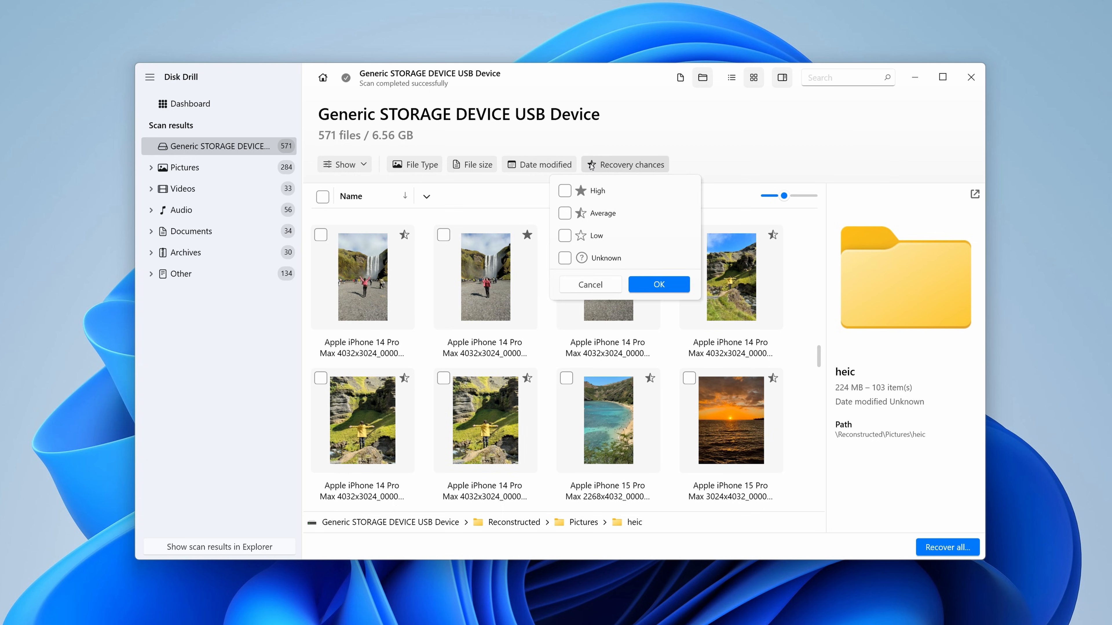
click(570, 192)
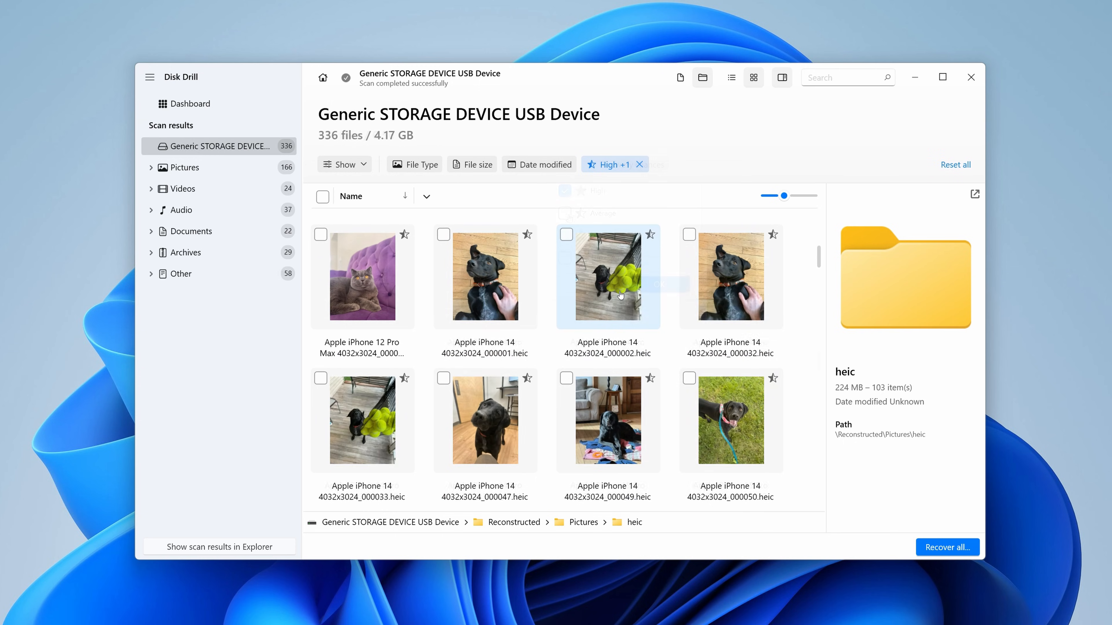
click(507, 297)
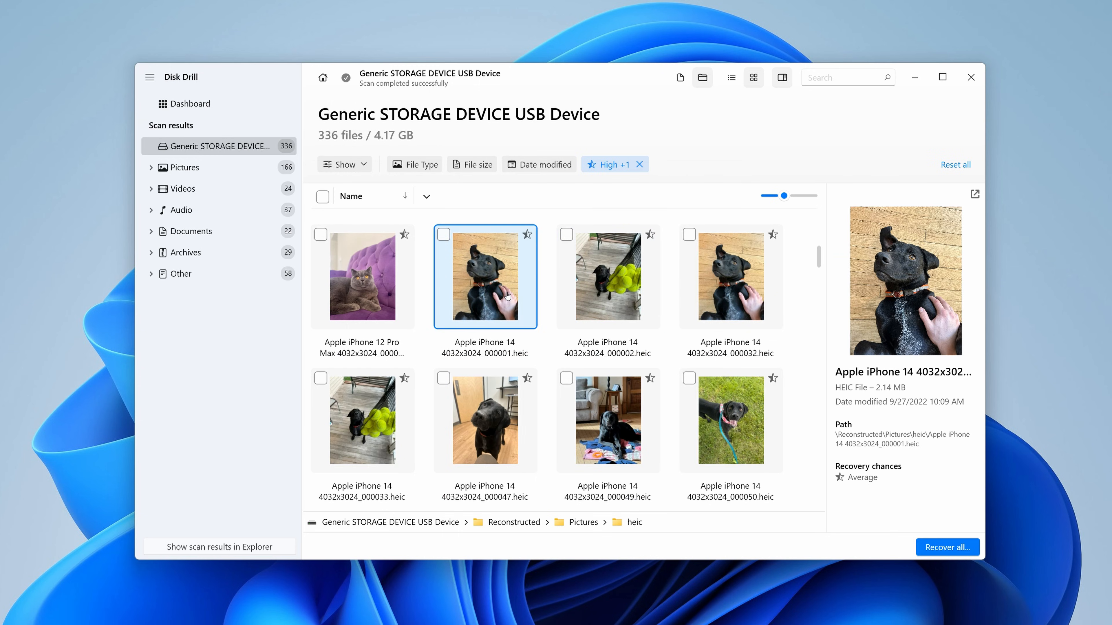
click(973, 194)
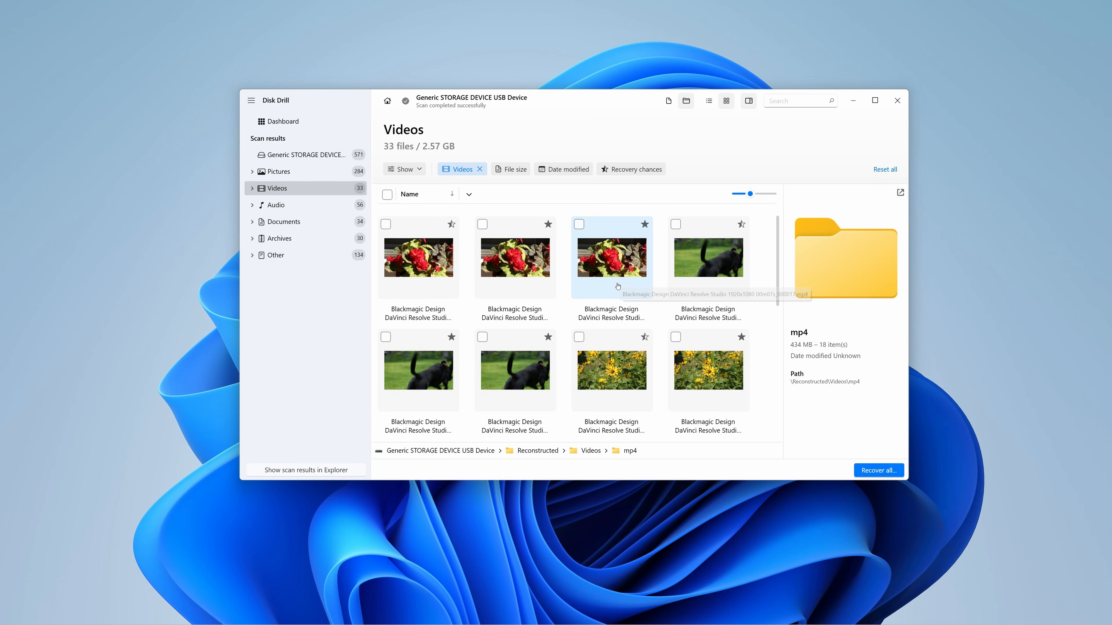
- Open the red-flower clip Blackmagic Design DaVinci Resolve Studio 1920x1080 00m07s_000017.mp4 in an enlarged preview and play it
click(618, 286)
click(900, 193)
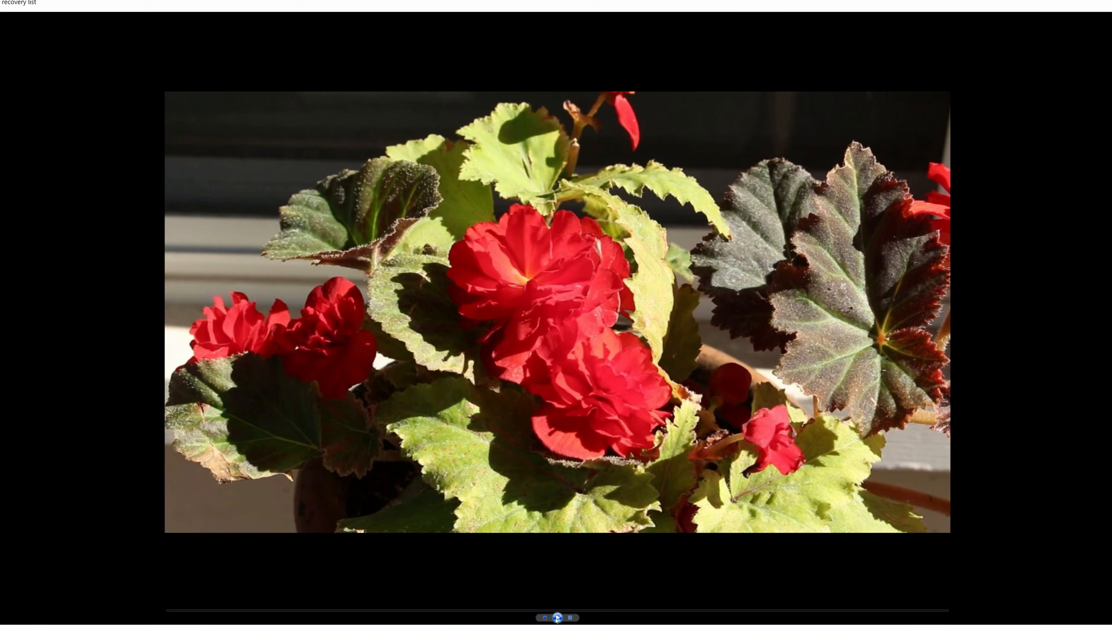
click(557, 617)
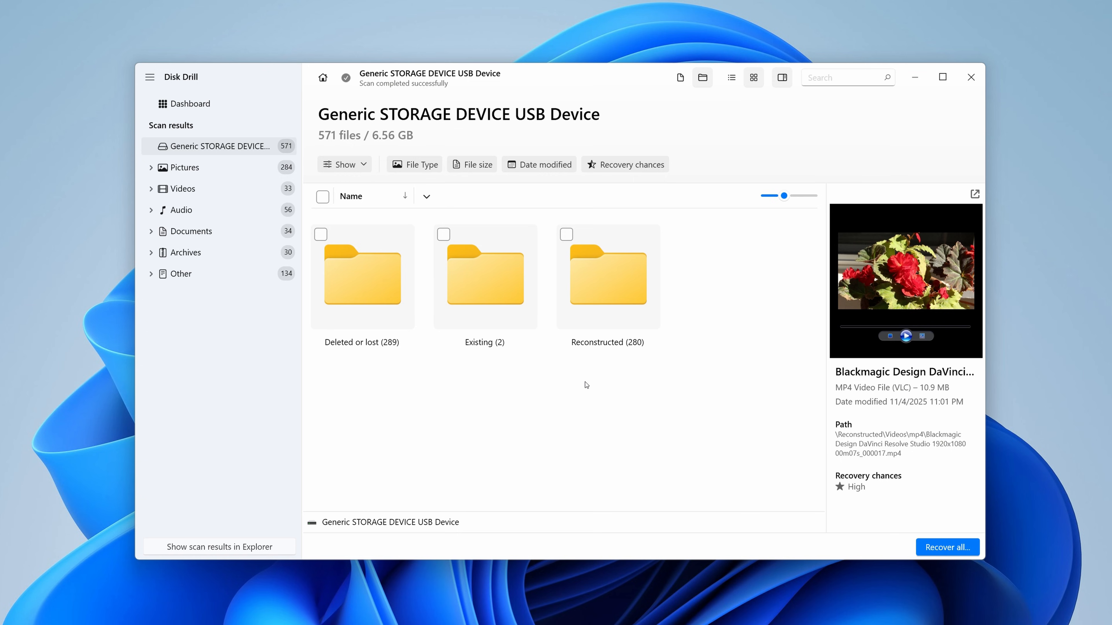
- Mark the Deleted or lost folder for recovery, plus the iPhone 14 heic photos numbered 000054, 000057, 000059, 000077 and 000080
click(321, 235)
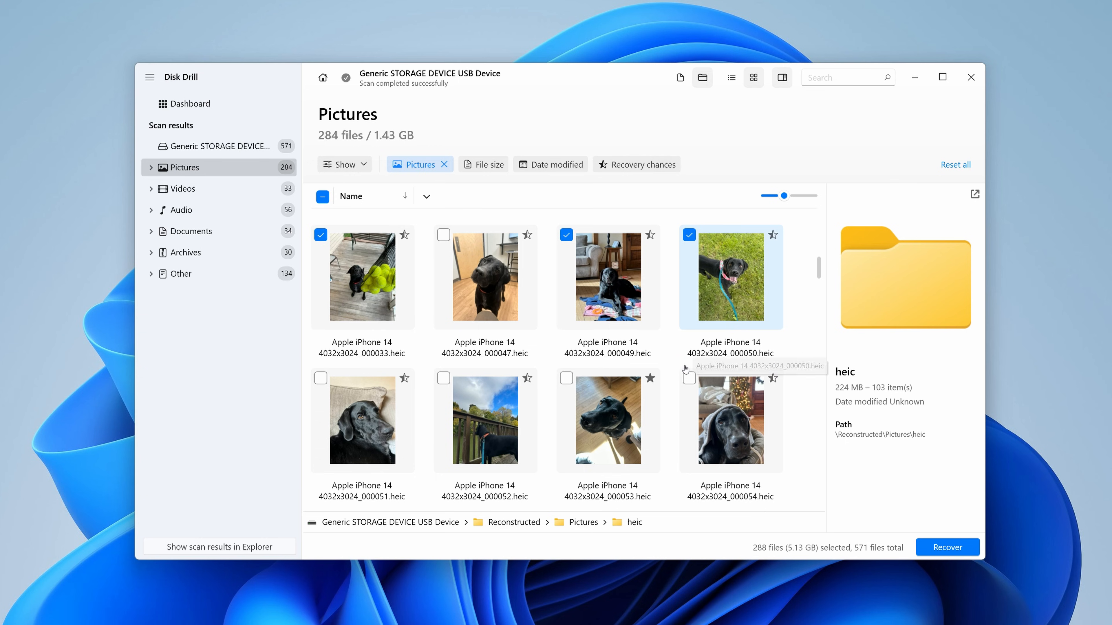
click(688, 378)
scroll(474, 376, down, 1)
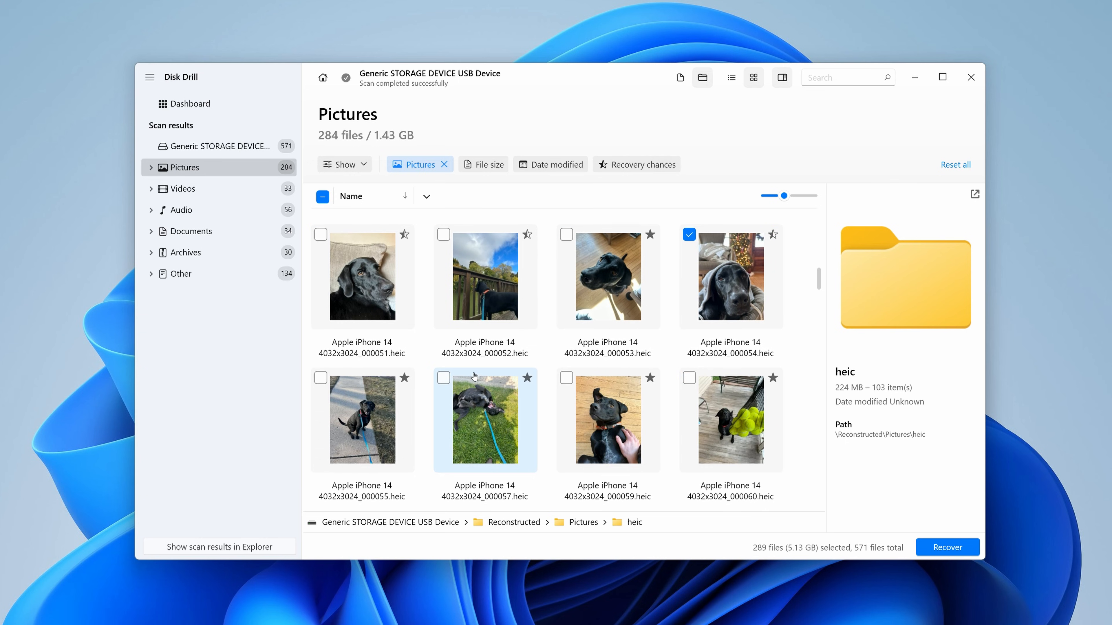
click(443, 378)
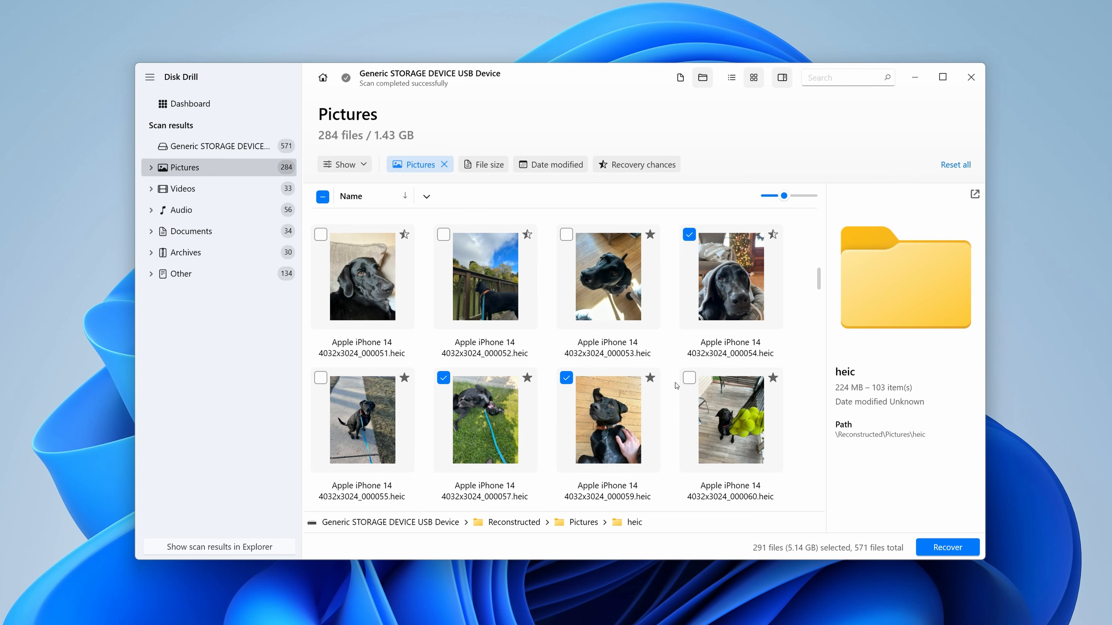
scroll(670, 385, down, 1)
click(566, 378)
scroll(563, 383, down, 1)
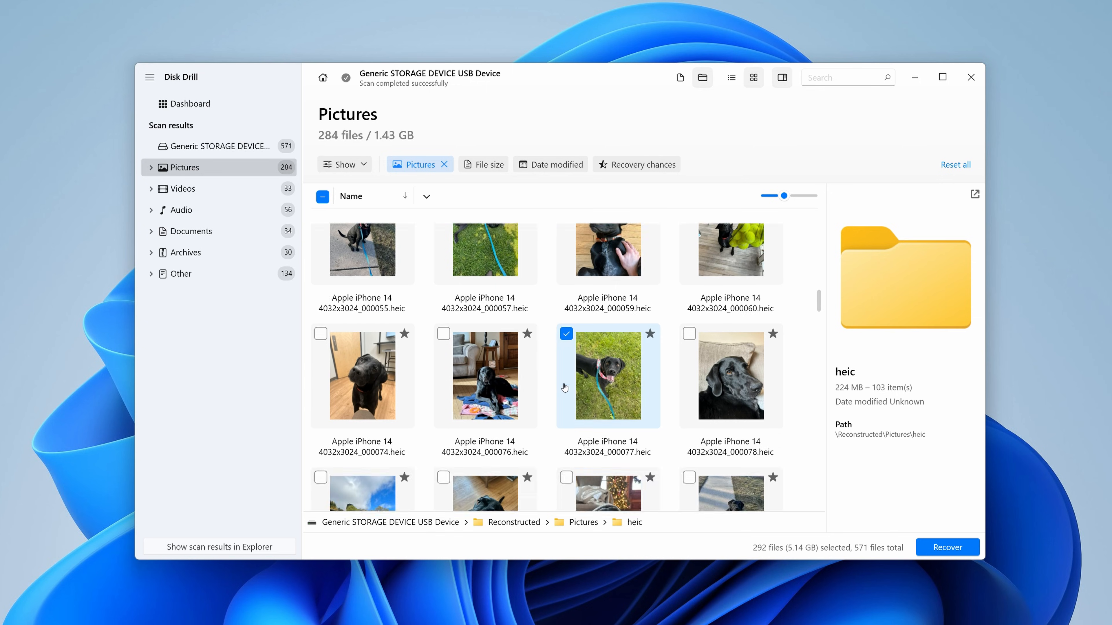
click(443, 377)
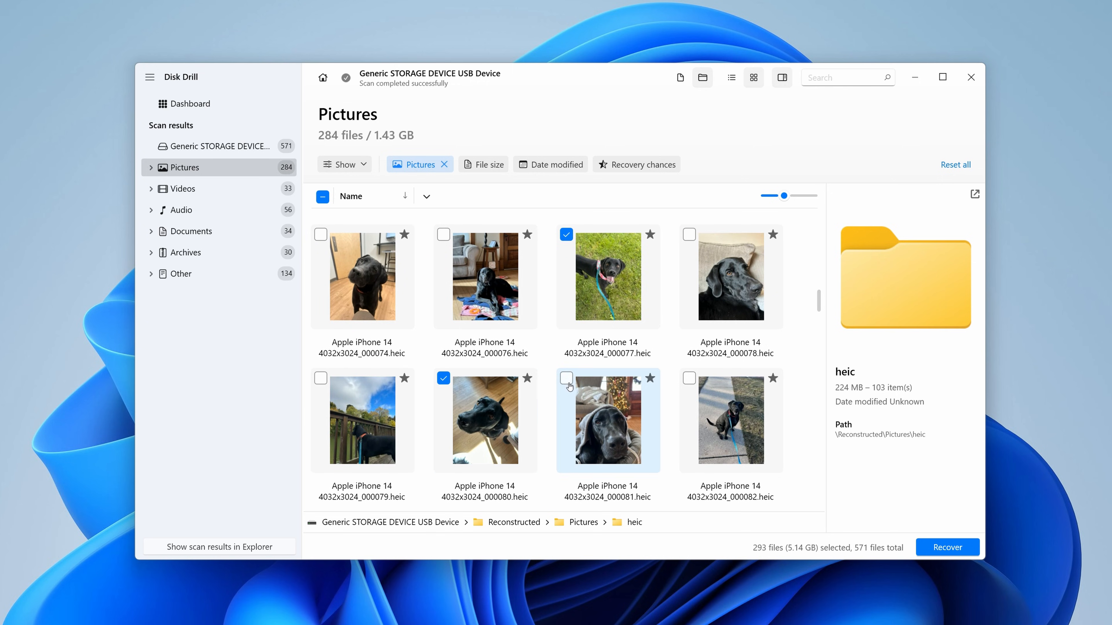